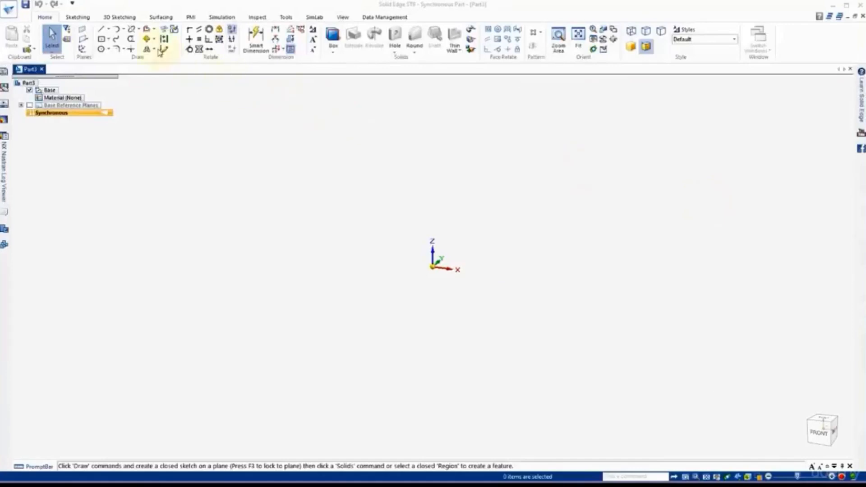
- Sketch a closed half-bottle line profile on the XZ plane, with a base about 50 mm wide, straight wall, tapered shoulder and neck about 34 mm tall
left_click(102, 30)
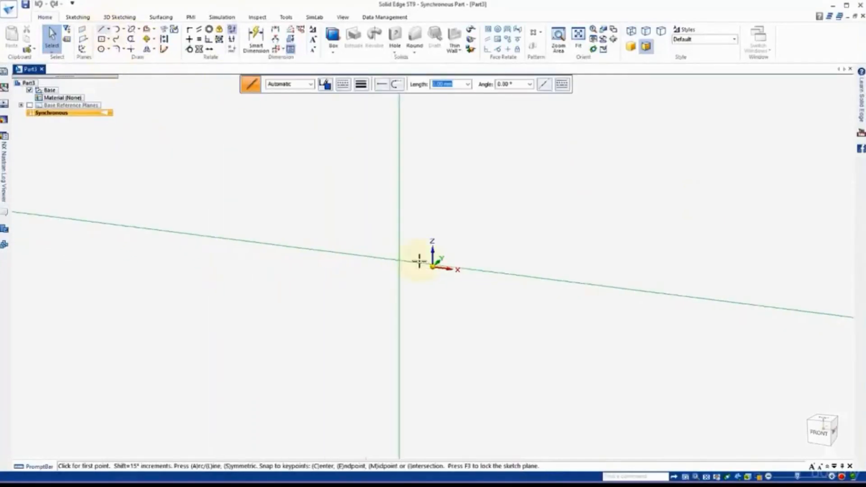
left_click(447, 256)
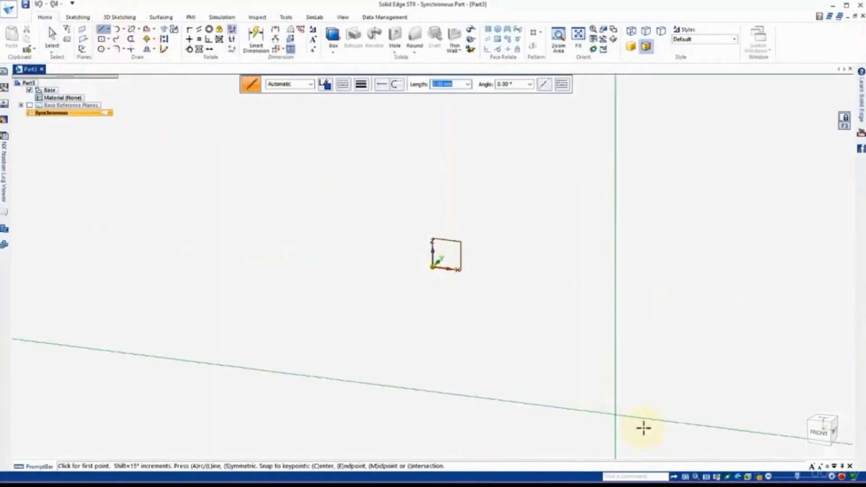
left_click(737, 477)
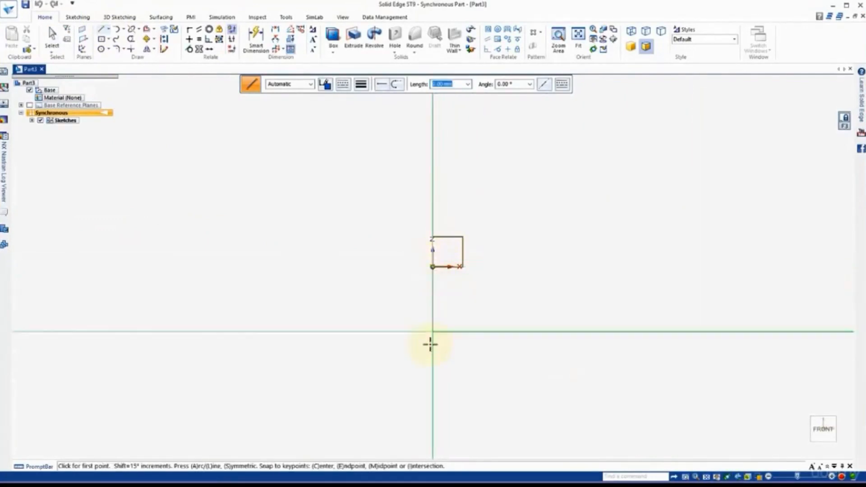
left_click(433, 428)
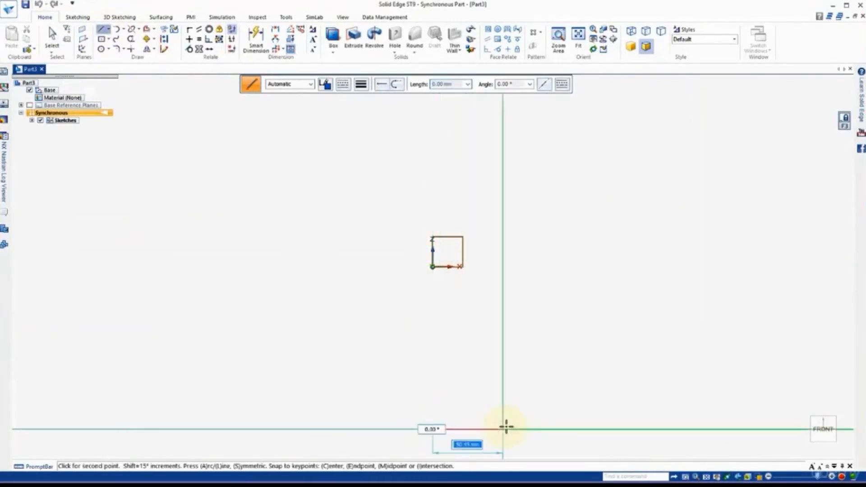
left_click(506, 428)
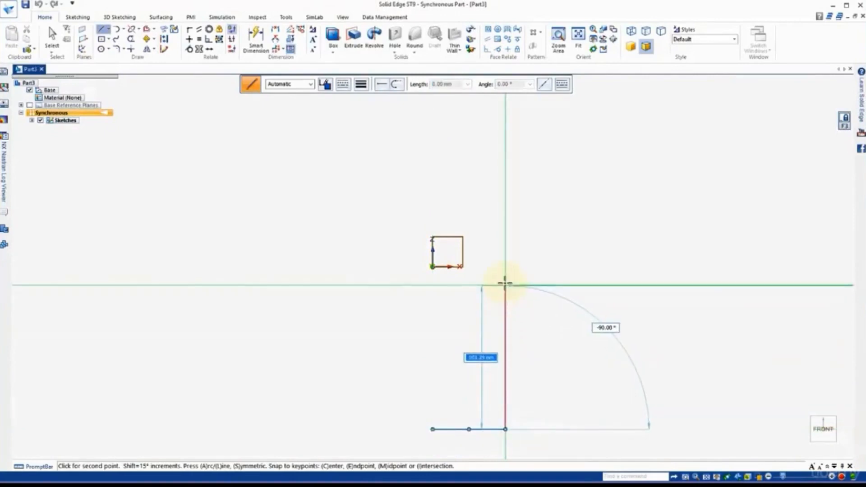
left_click(505, 274)
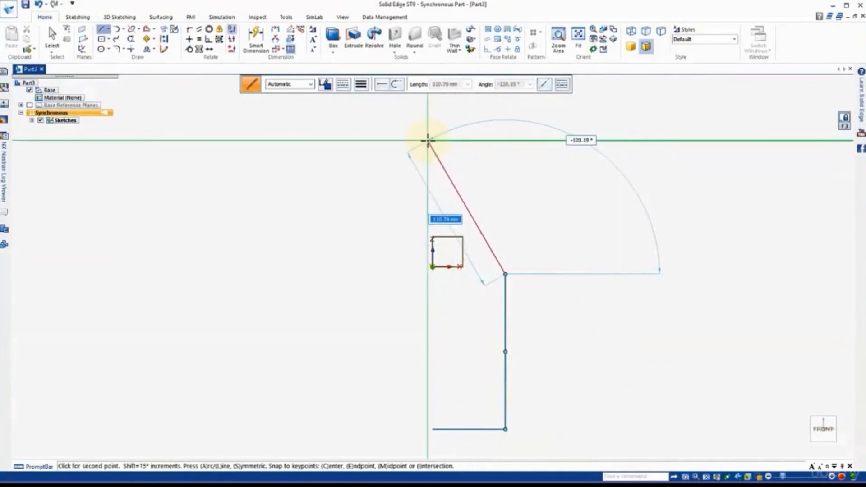
left_click(453, 142)
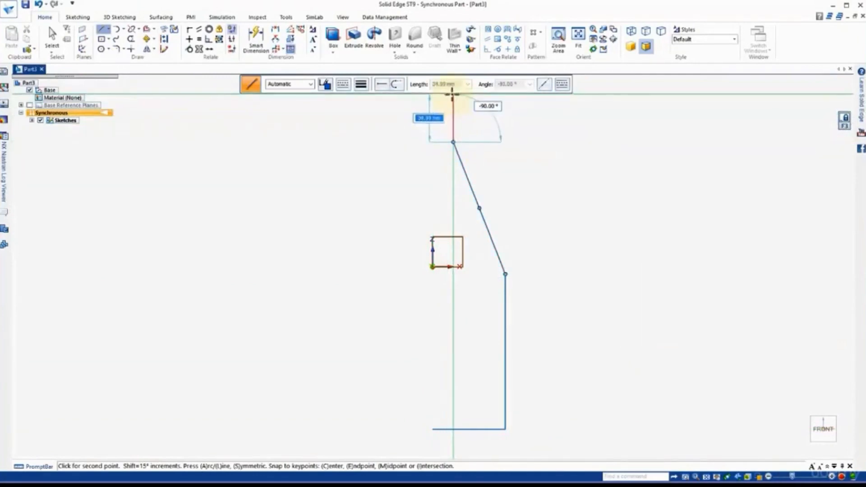
left_click(453, 95)
left_click(433, 95)
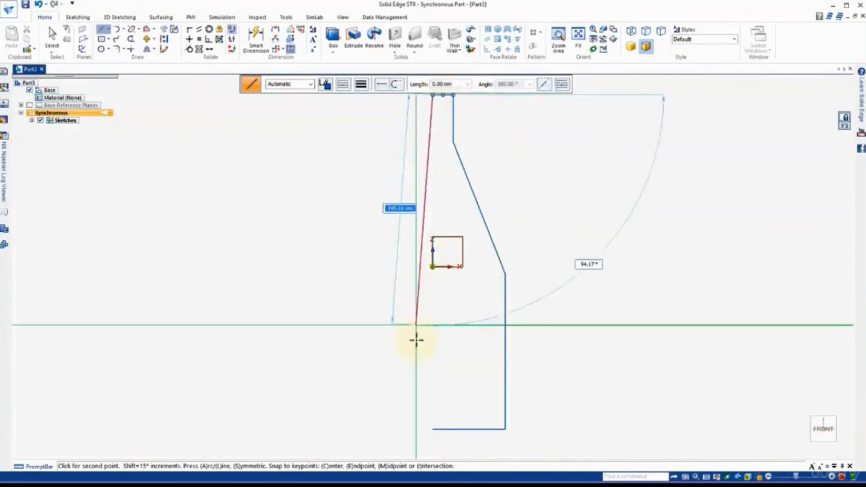
left_click(432, 428)
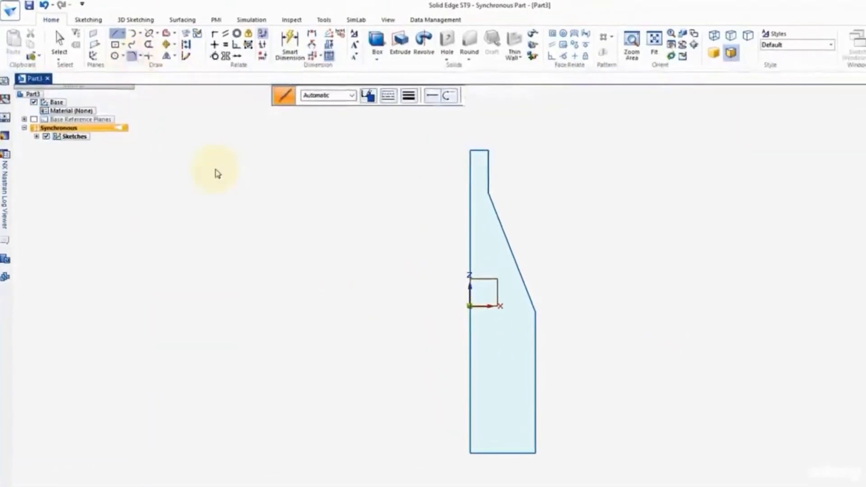
- Revolve the half-bottle profile 360° about its long vertical edge to form the solid bottle
key("f")
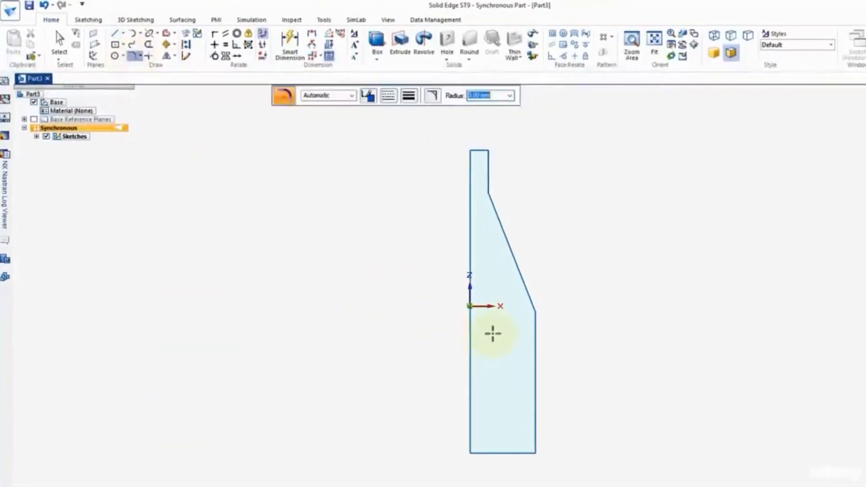
mouse_move(441, 343)
middle_mouse_down()
mouse_move(386, 358)
mouse_move(391, 390)
middle_mouse_up()
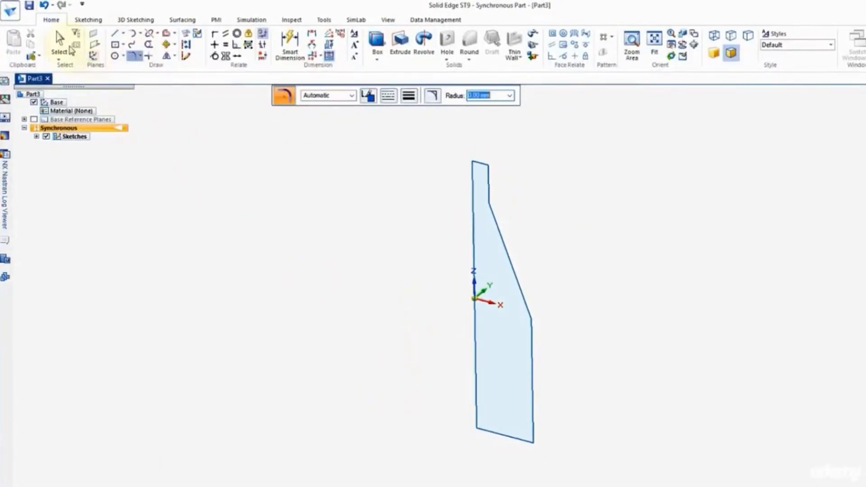
left_click(69, 49)
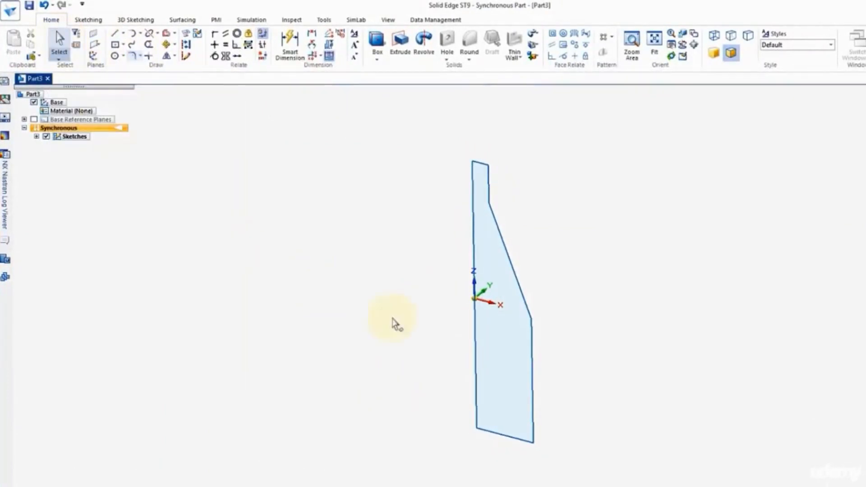
left_click(510, 349)
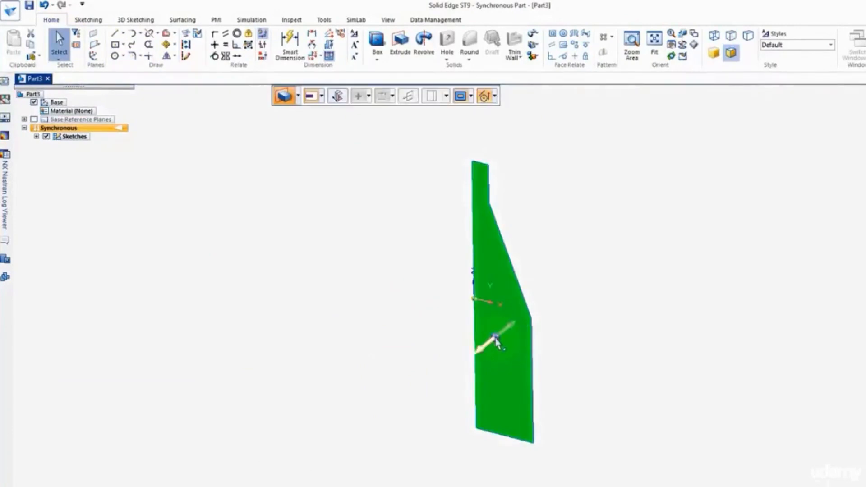
left_click(467, 349)
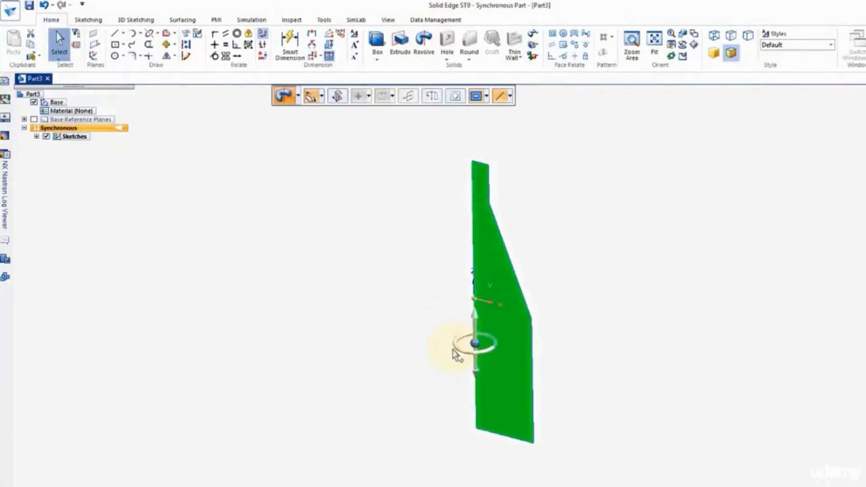
left_click(455, 350)
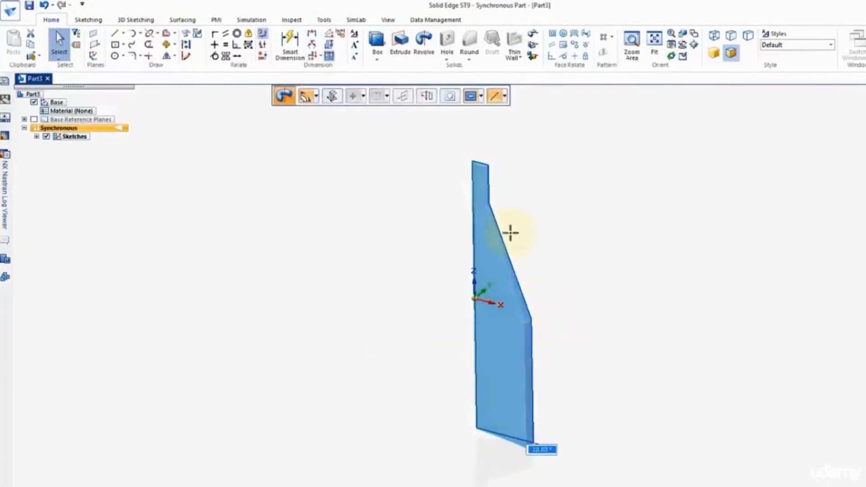
left_click(316, 97)
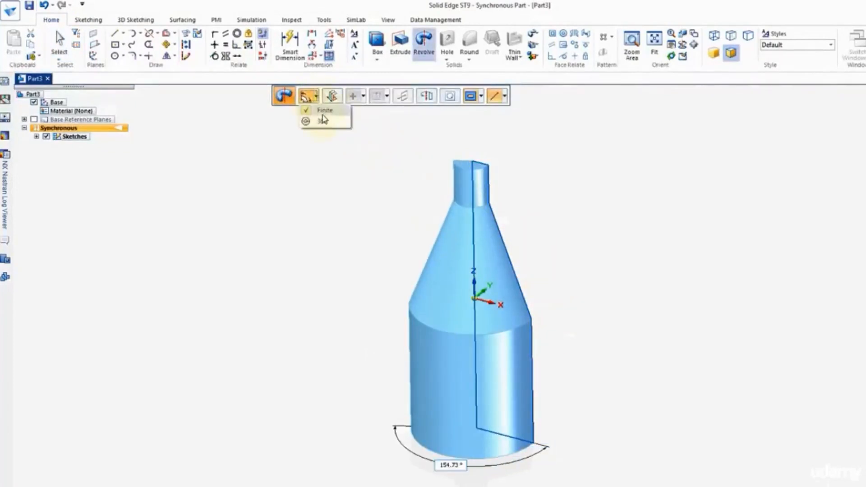
left_click(323, 121)
key("Escape")
middle_click_drag(341, 240, 312, 315)
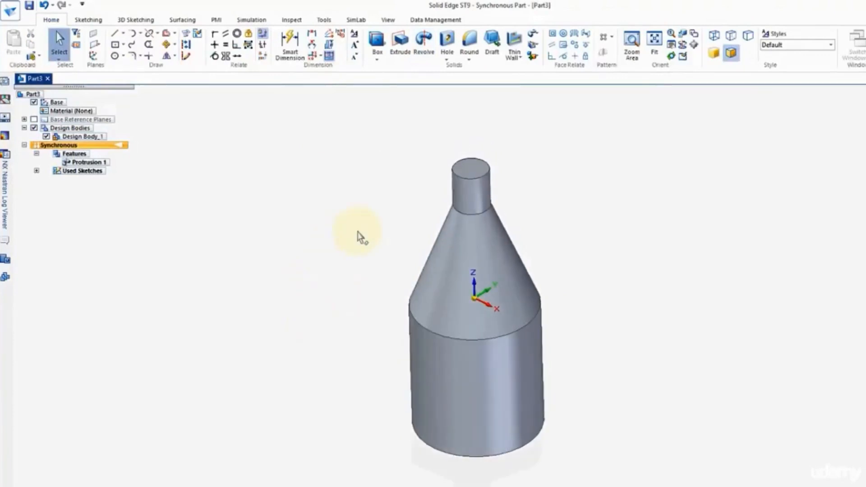
- Lengthen the bottle's neck by moving its top face upward
left_click(471, 180)
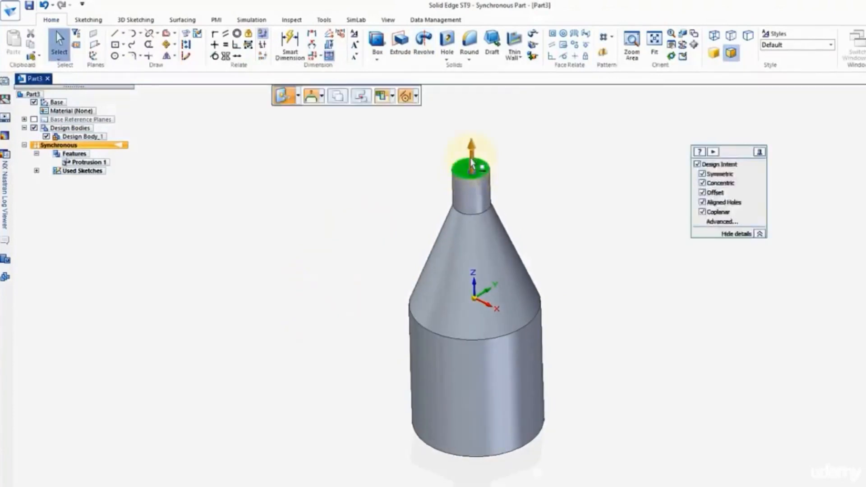
left_click(472, 154)
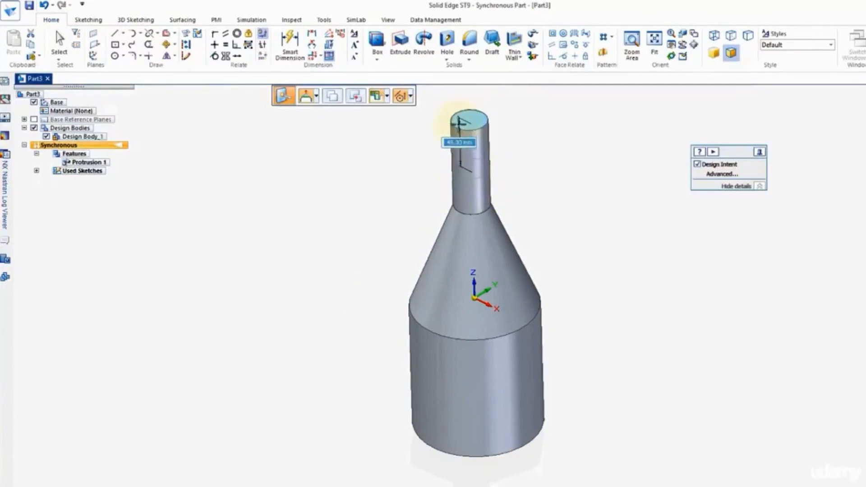
left_click(459, 134)
- Lengthen the bottle's body by moving its bottom face downward, and clear the selection
middle_click_drag(369, 329, 373, 242)
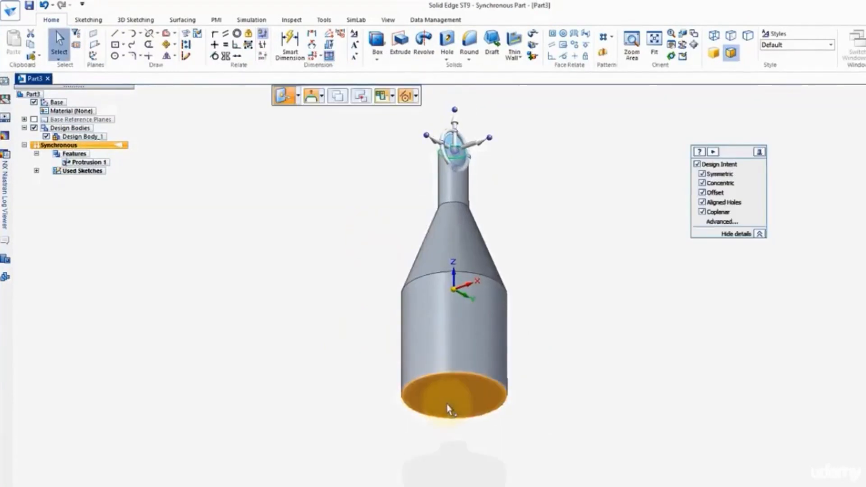
left_click(448, 409)
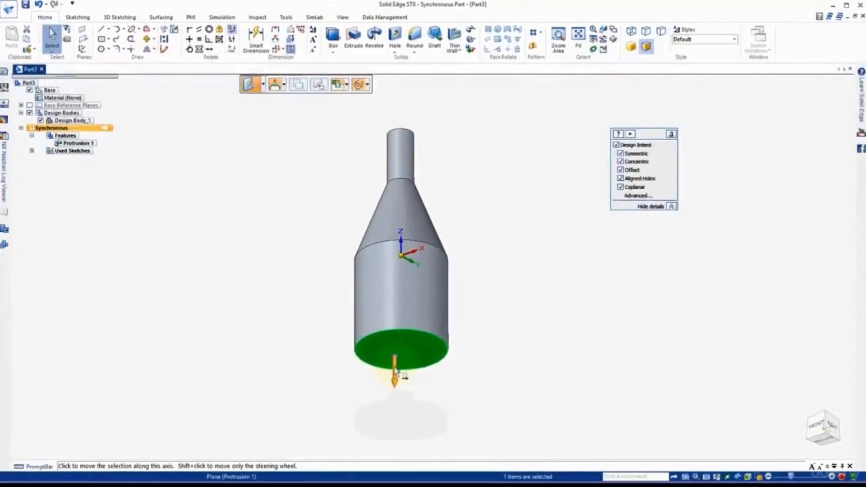
left_click(395, 372)
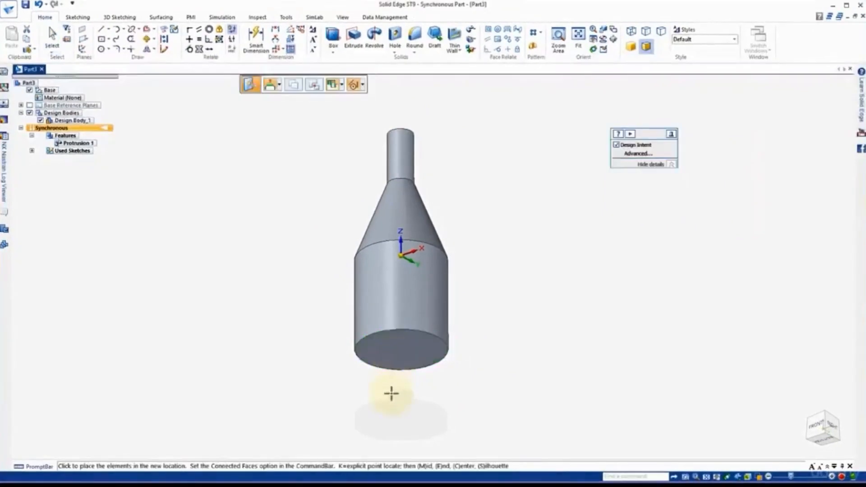
left_click(399, 405)
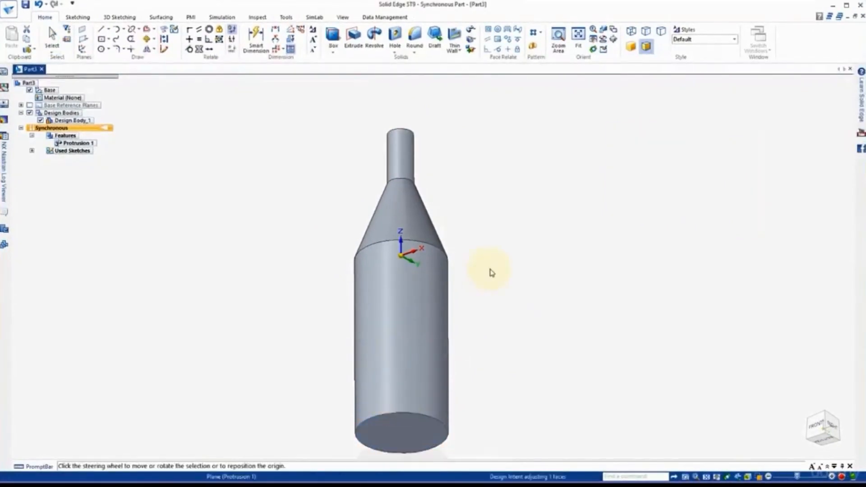
middle_click_drag(495, 266, 499, 341)
left_click(507, 340)
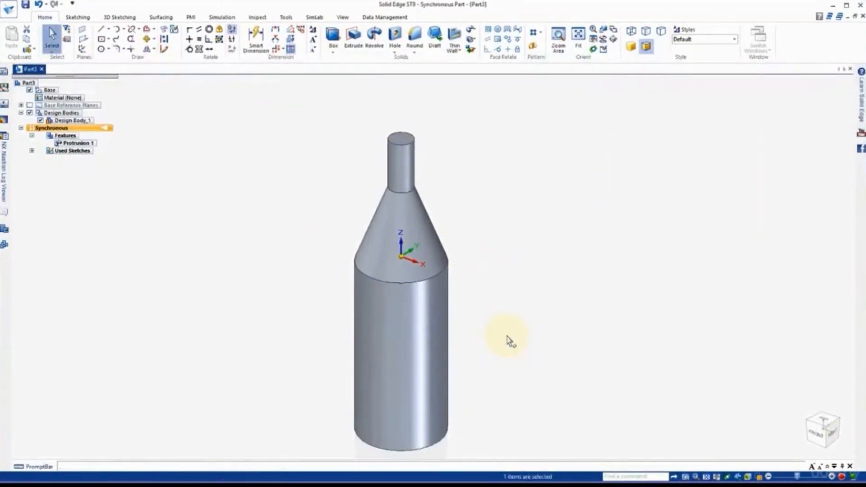
right_click(544, 339)
- Round the two circular edges where the cone meets the neck and the body
left_click(419, 38)
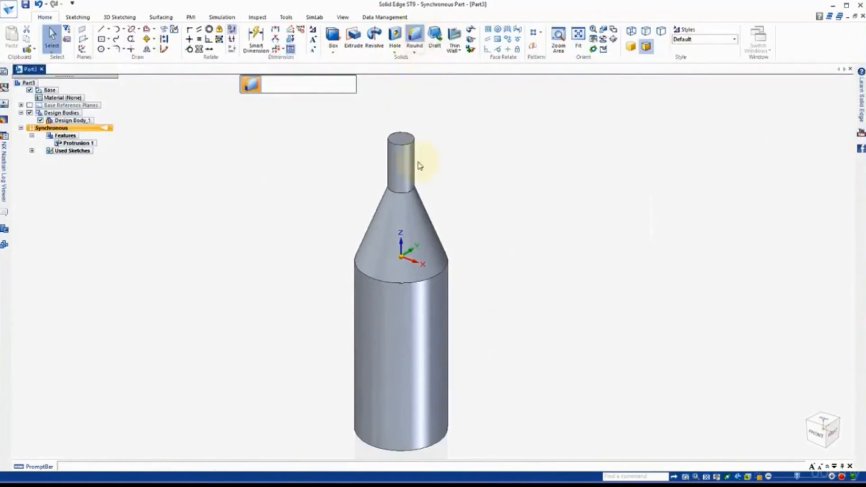
left_click(413, 192)
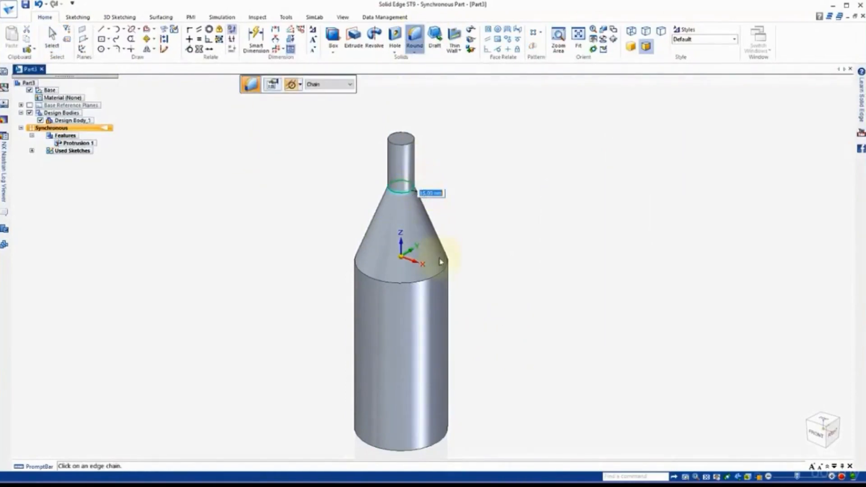
left_click(441, 276)
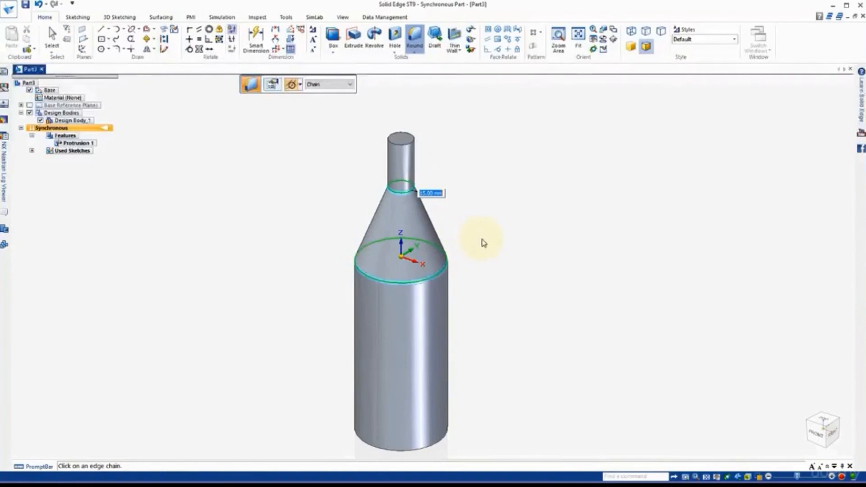
key("Return")
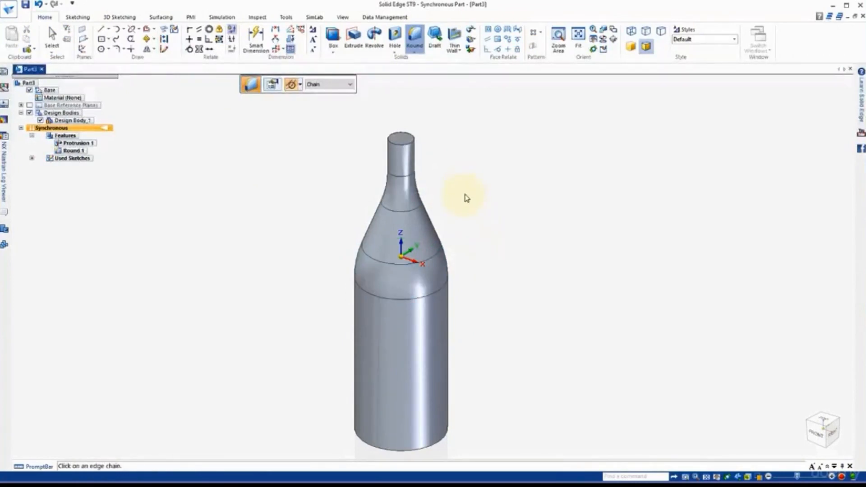
- Round the bottle's bottom edge with an 11 mm radius, after trying 44 mm
middle_click_drag(474, 256, 452, 130)
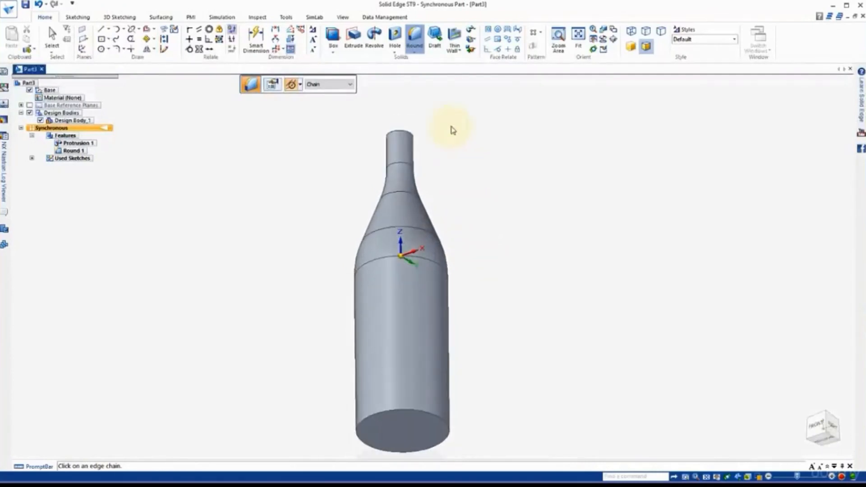
left_click(432, 416)
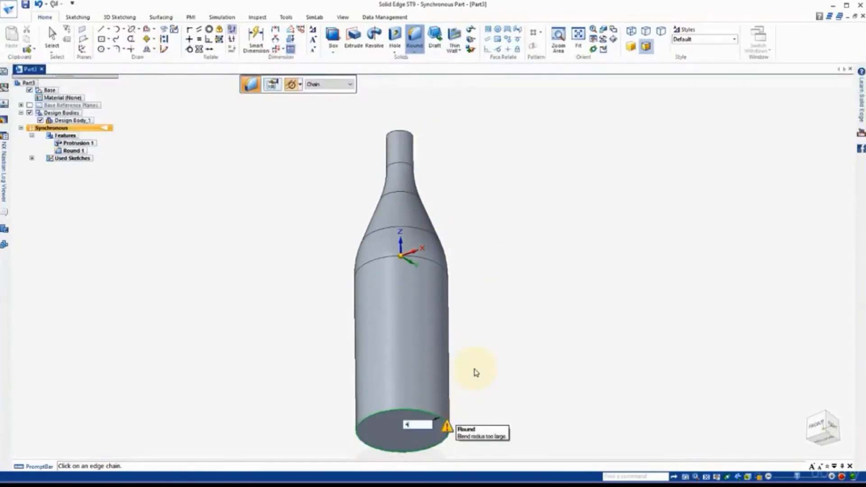
type("44")
key("Return")
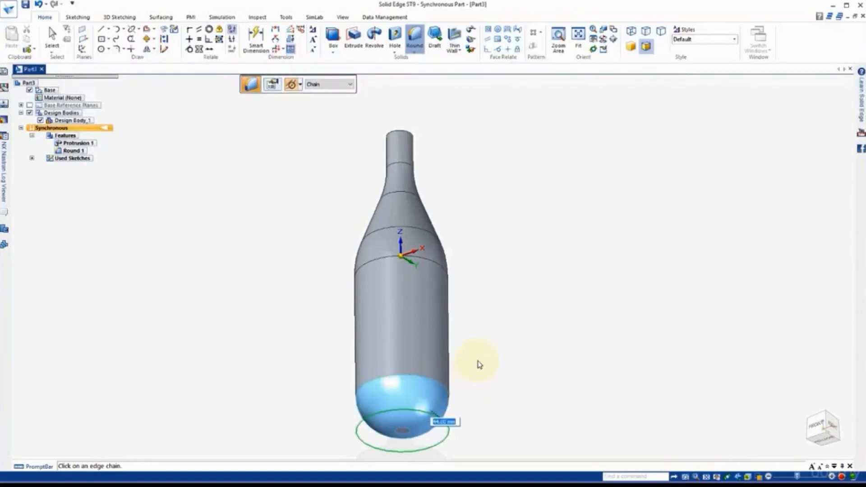
type("11")
key("Return")
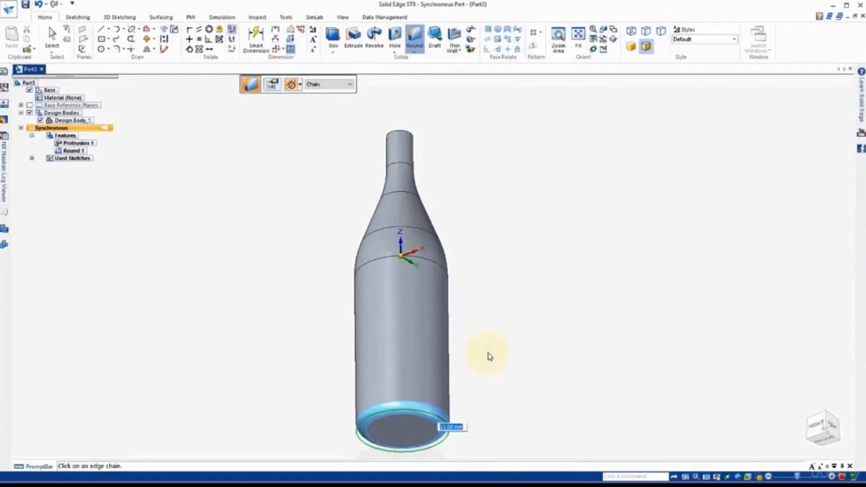
- Dimension the bottle neck's outer diameter and enlarge it to 41.36 mm
middle_click_drag(487, 243, 558, 330)
left_click(255, 39)
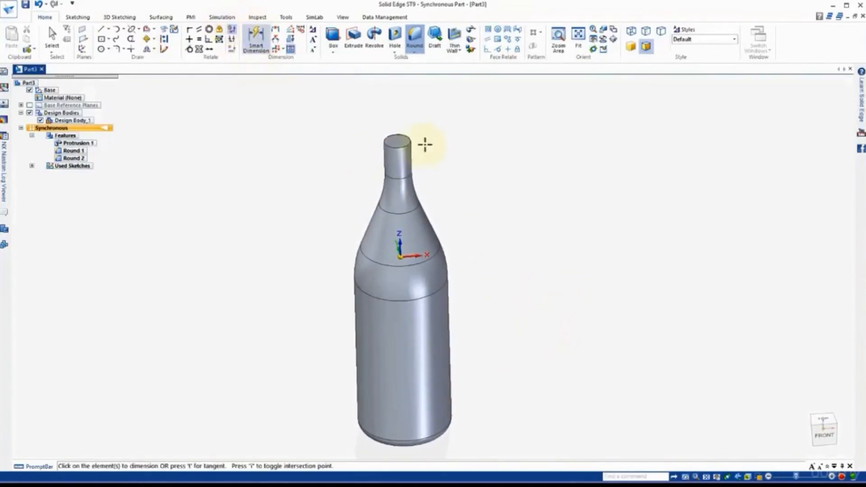
left_click(408, 151)
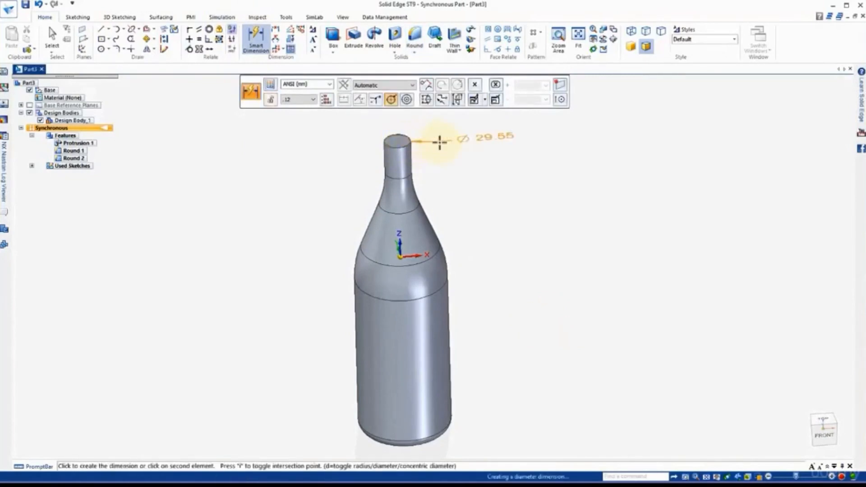
left_click(450, 164)
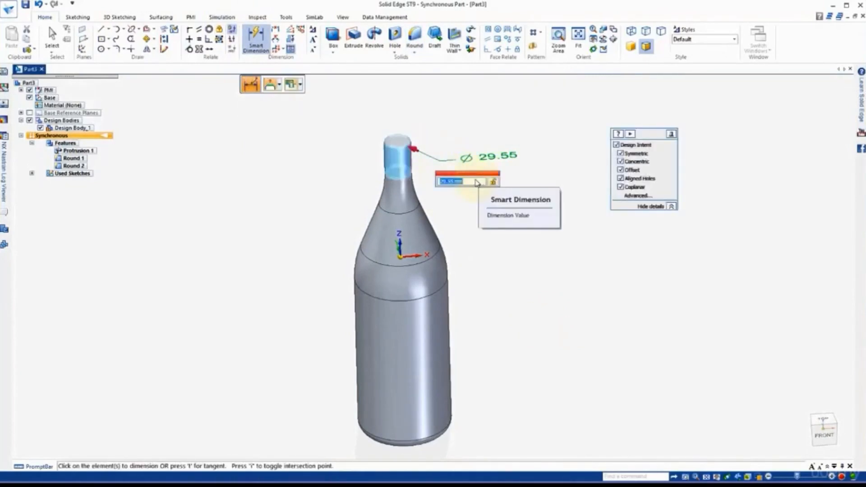
scroll(478, 183, "down", 2)
scroll(477, 183, "up", 4)
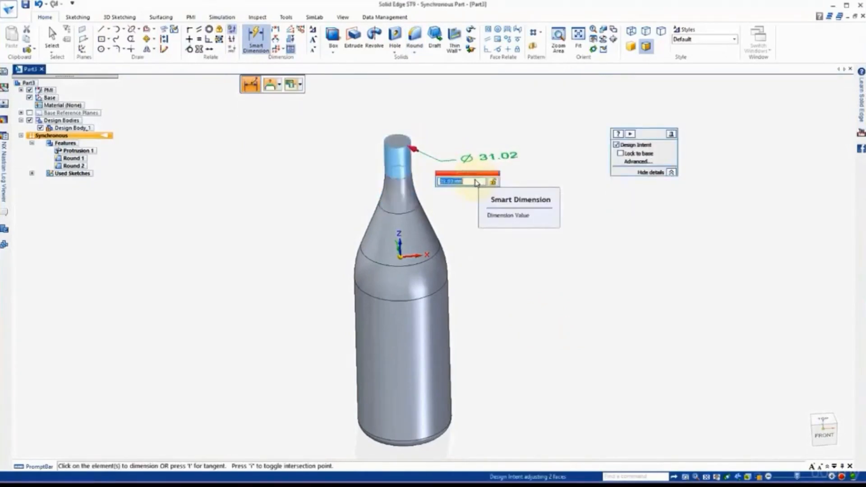
scroll(477, 182, "up", 2)
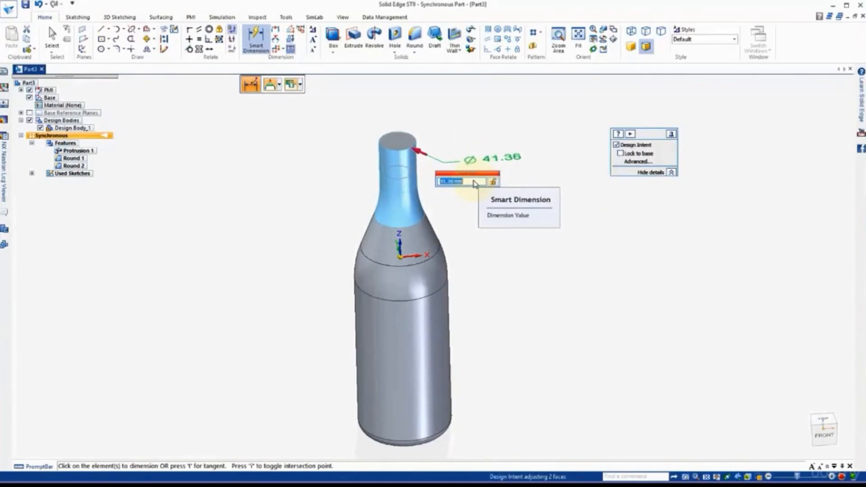
left_click(300, 184)
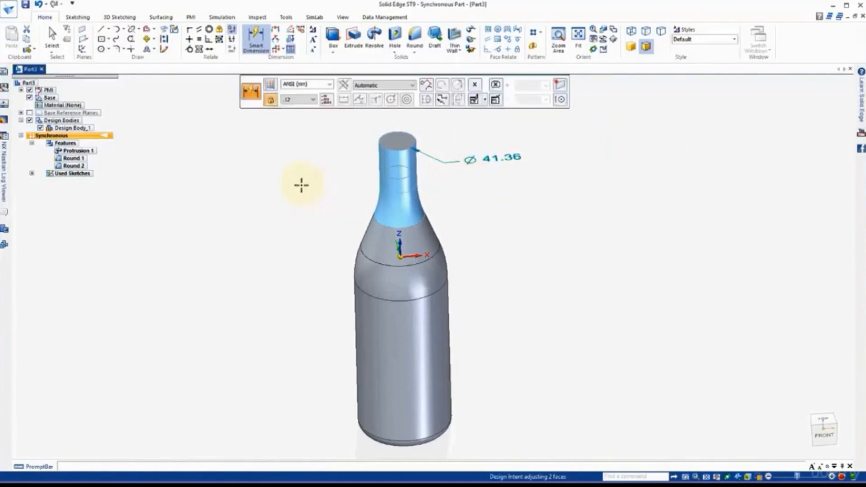
left_click(51, 39)
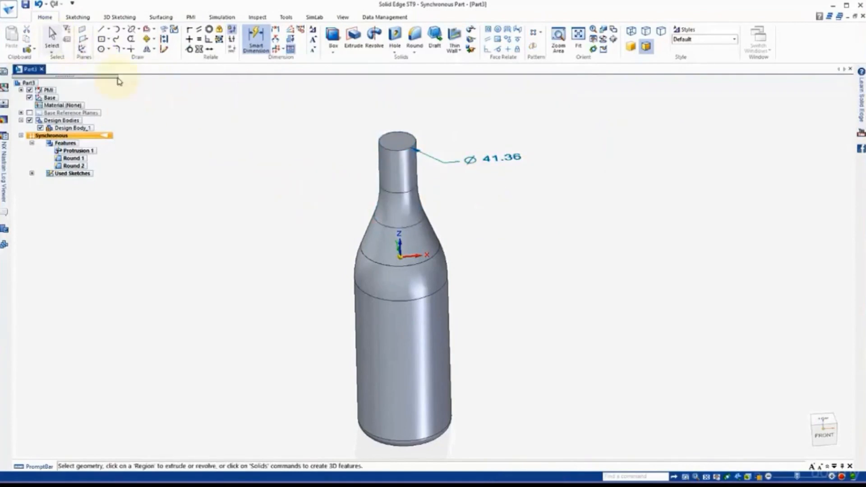
- Hollow the bottle with Thin Wall, leaving the neck's top face open
left_click(456, 36)
middle_click_drag(343, 149, 338, 191)
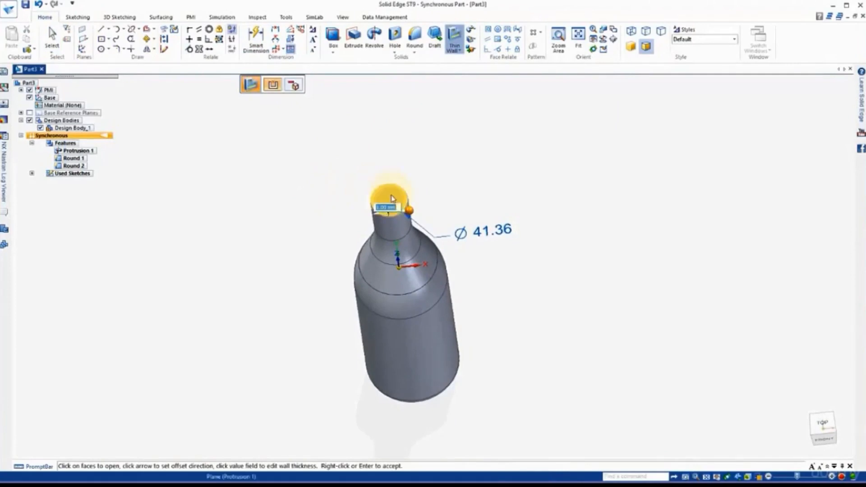
left_click(392, 199)
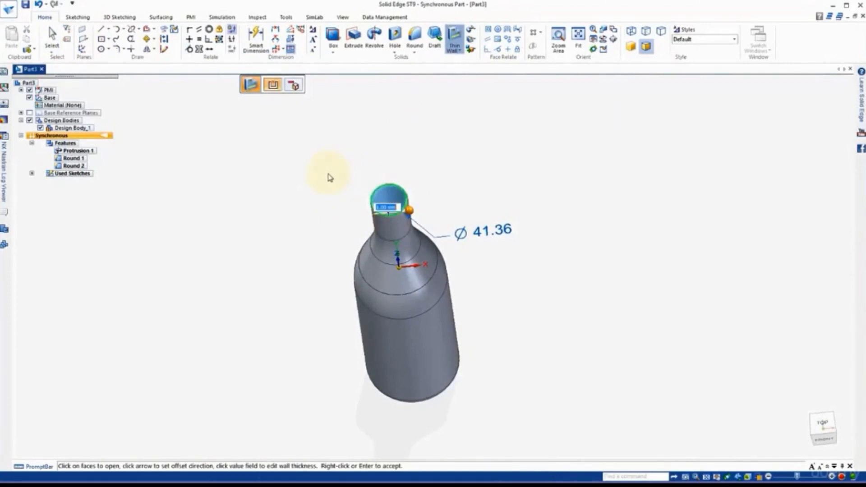
right_click(319, 198)
middle_click_drag(319, 236, 365, 190)
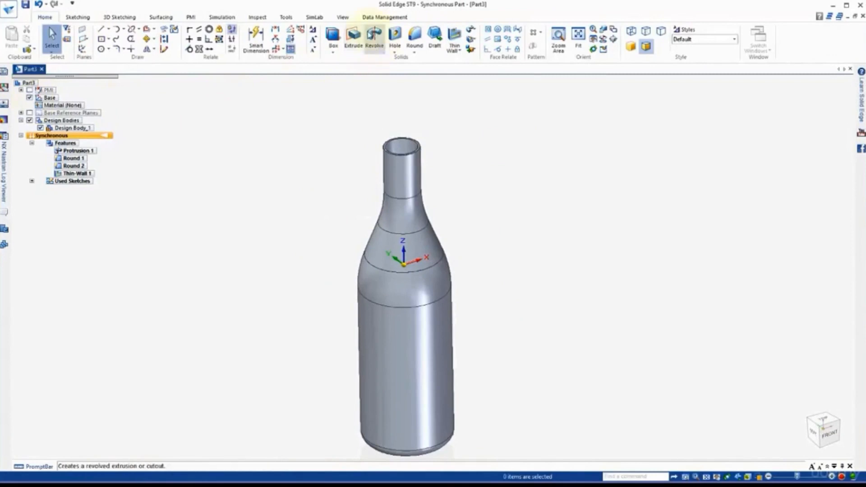
- Paint the whole bottle body with the White (glass) style
left_click(343, 16)
left_click(318, 49)
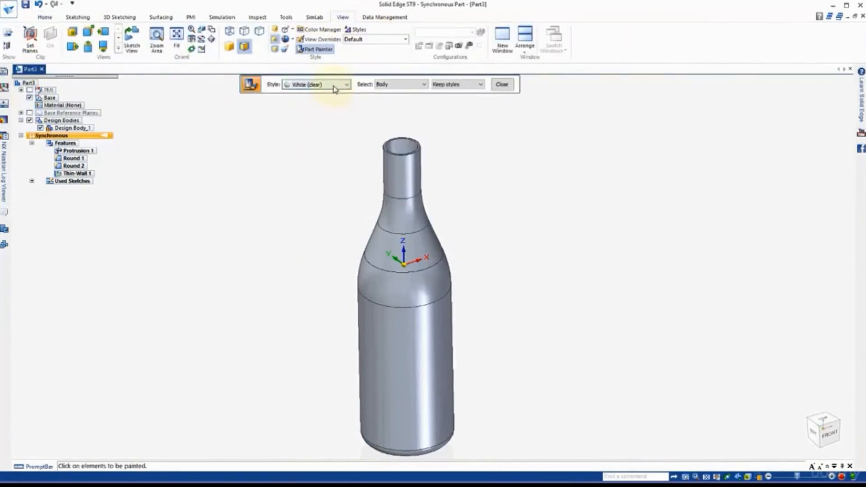
left_click(335, 88)
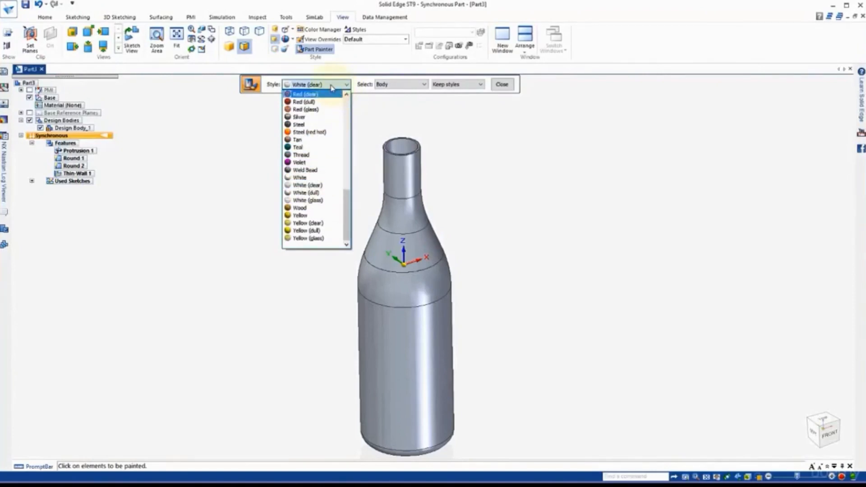
left_click(302, 200)
left_click(397, 192)
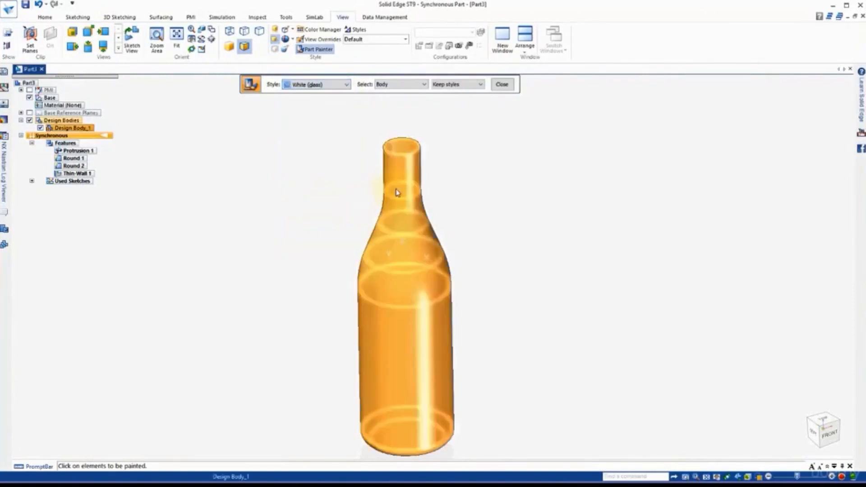
left_click(320, 186)
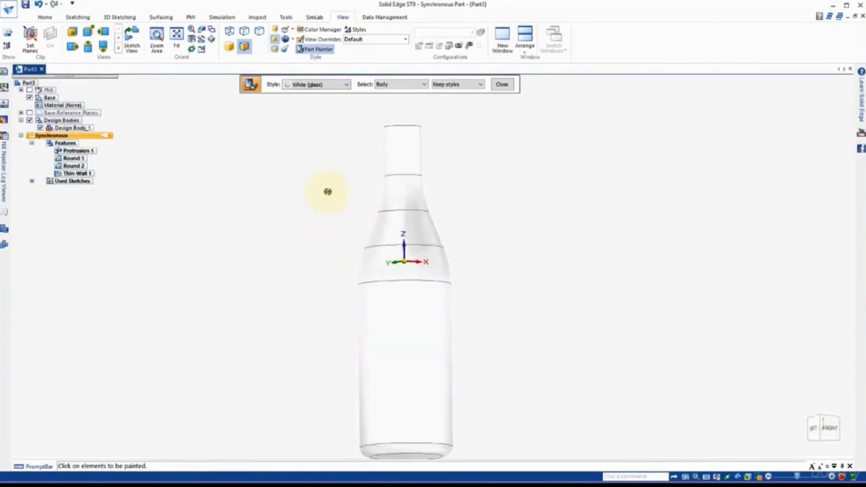
middle_click_drag(327, 191, 379, 265)
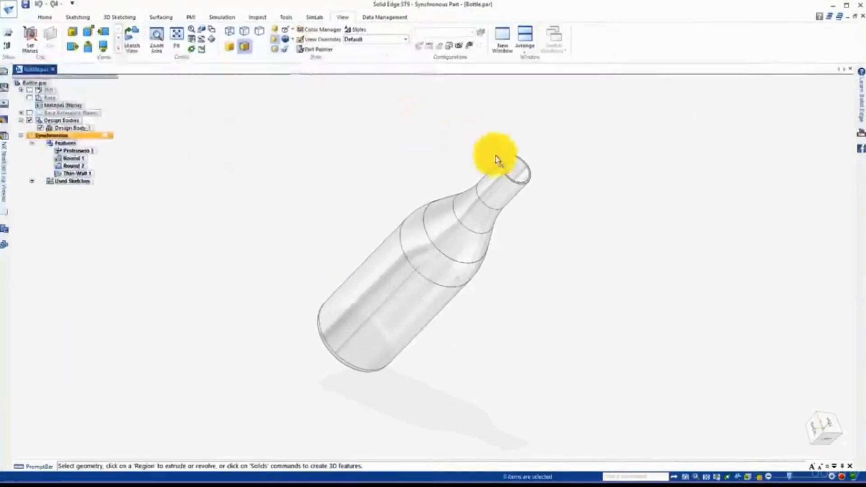
- Sketch a circle on the neck's rim face, concentric with the opening and slightly larger than the neck's outer edge
scroll(497, 185, "up", 5)
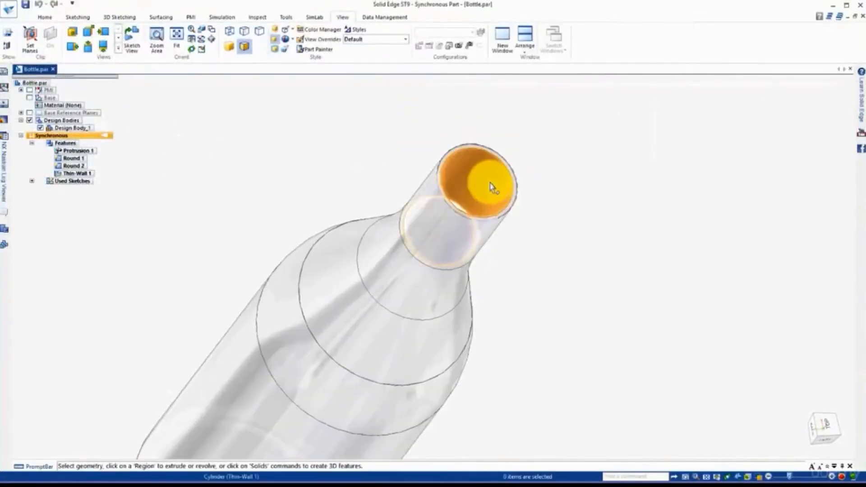
left_click(45, 17)
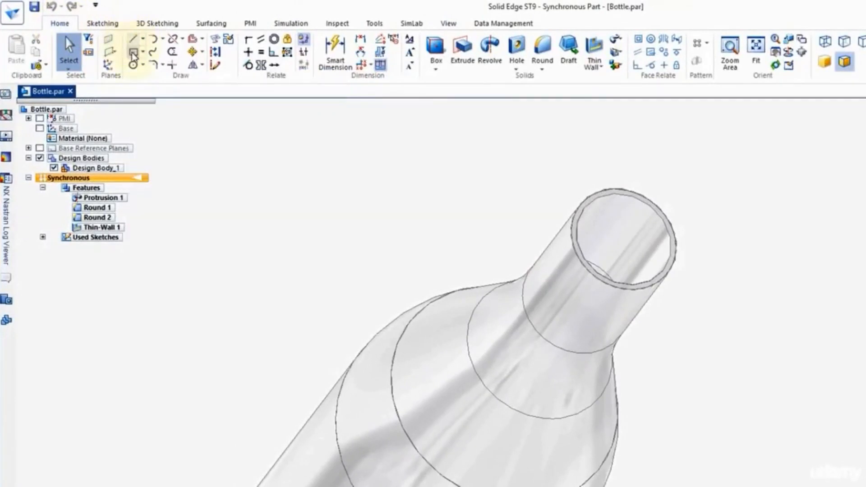
left_click(134, 65)
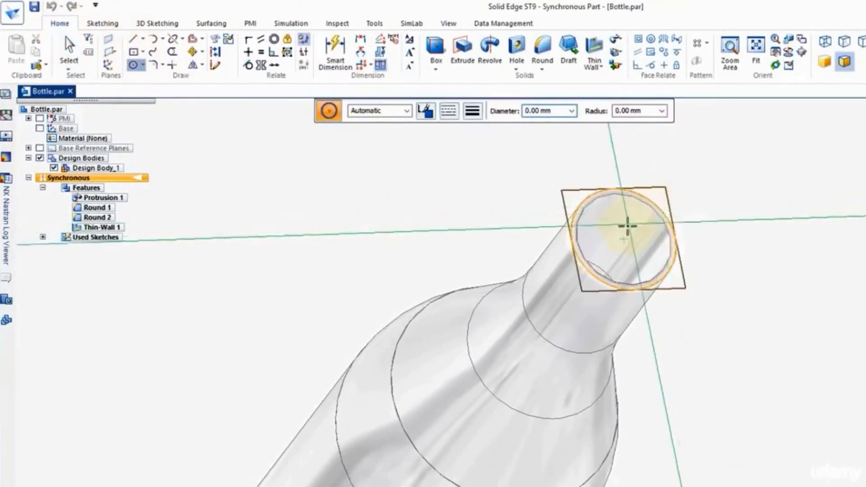
left_click(624, 237)
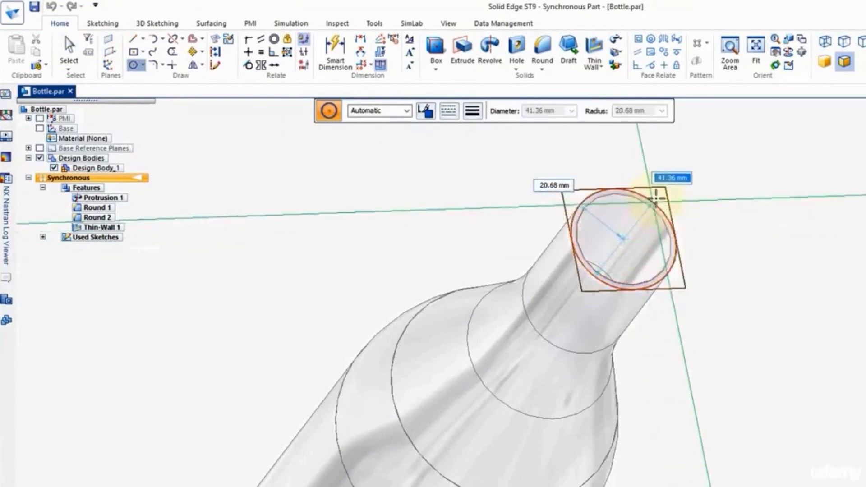
left_click(656, 197)
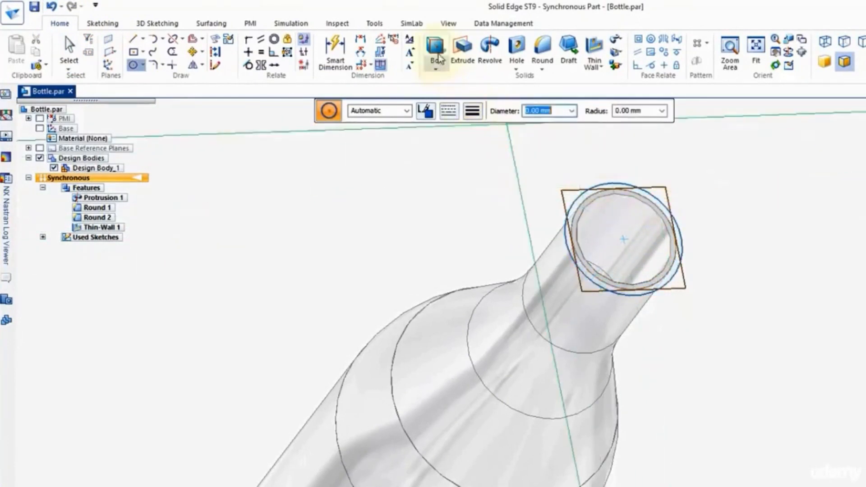
left_click(69, 48)
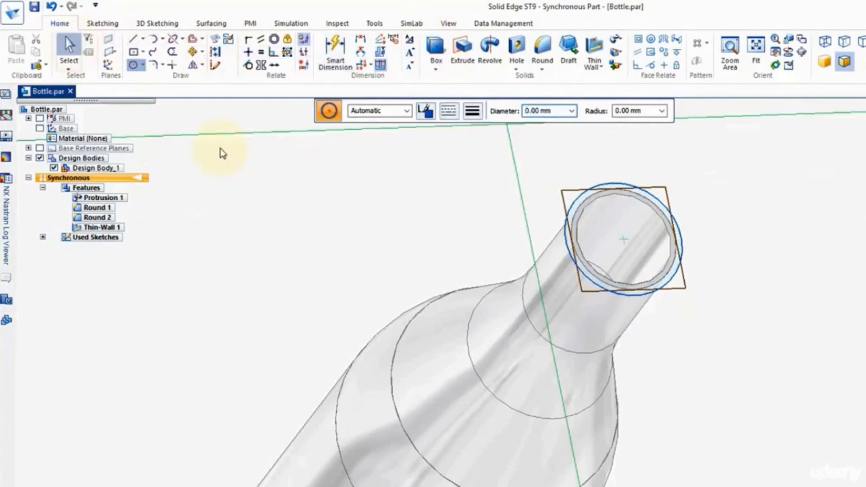
- Extrude the ring region between the sketched circle and the neck a short distance down the neck to form a lip
scroll(569, 243, "up", 5)
left_click(570, 234)
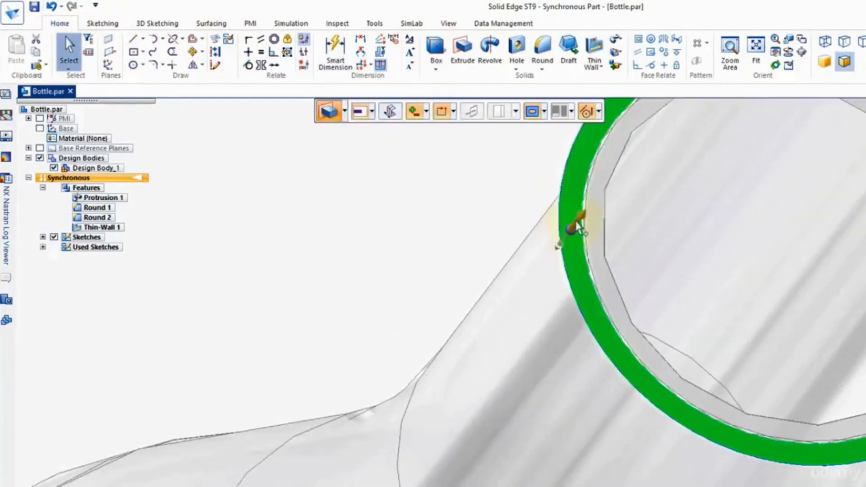
left_click_drag(581, 228, 530, 296)
scroll(574, 115, "down", 5)
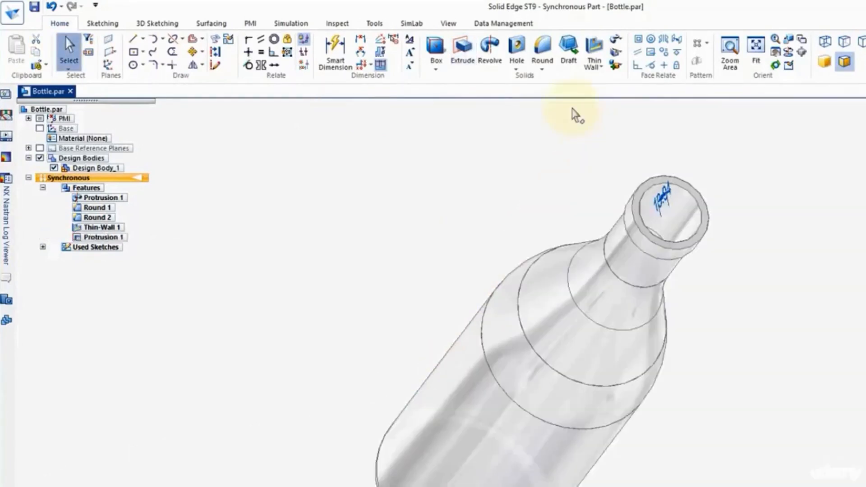
- Set the view style to High Quality and bring the bottle's neck into close view
left_click(447, 25)
left_click(483, 53)
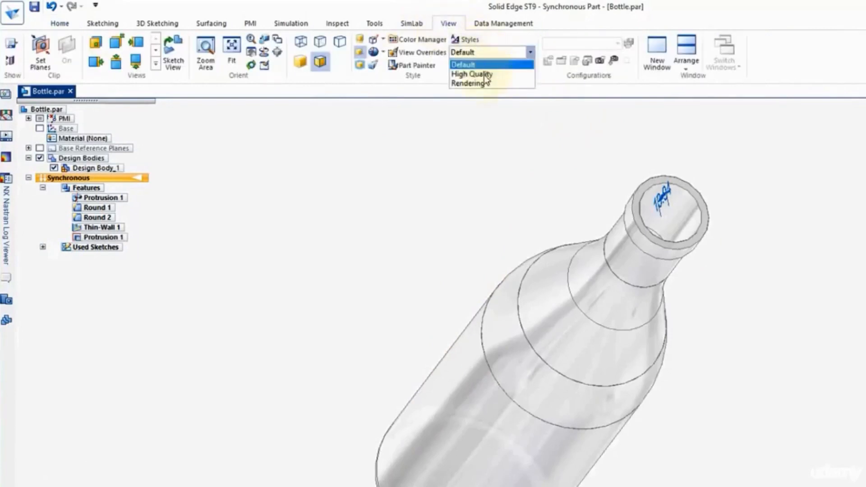
left_click(473, 72)
middle_click_drag(763, 298, 755, 329)
middle_click_drag(596, 262, 618, 246)
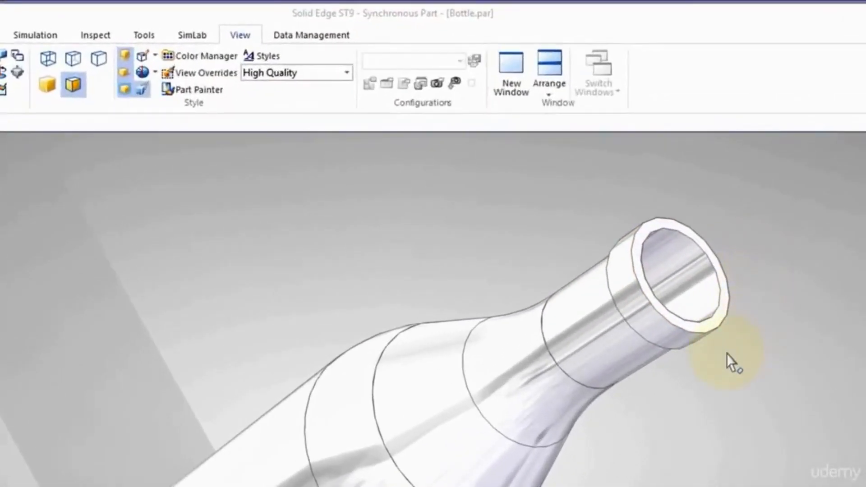
- Set the display sharpness to 5 Finer display and accept the slower system reaction time
left_click(155, 73)
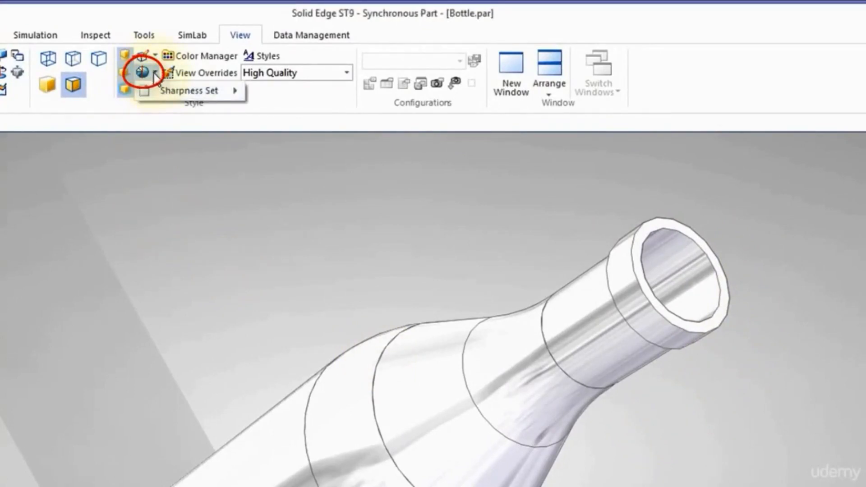
left_click(156, 73)
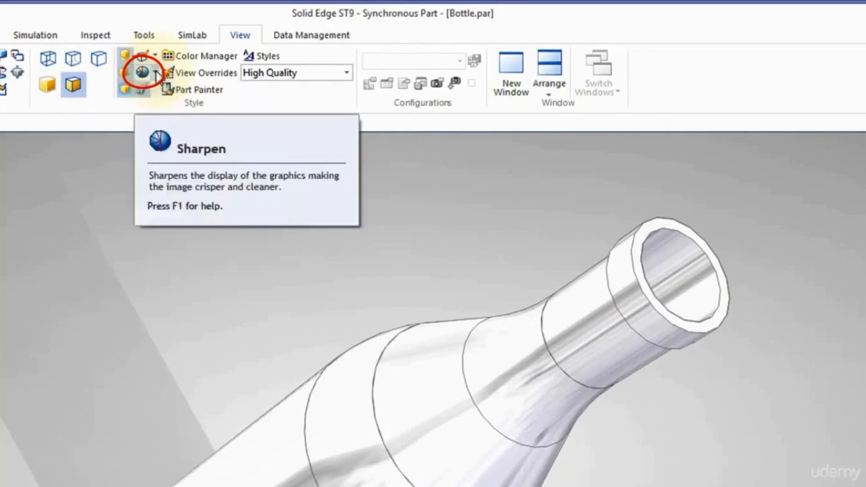
left_click(156, 71)
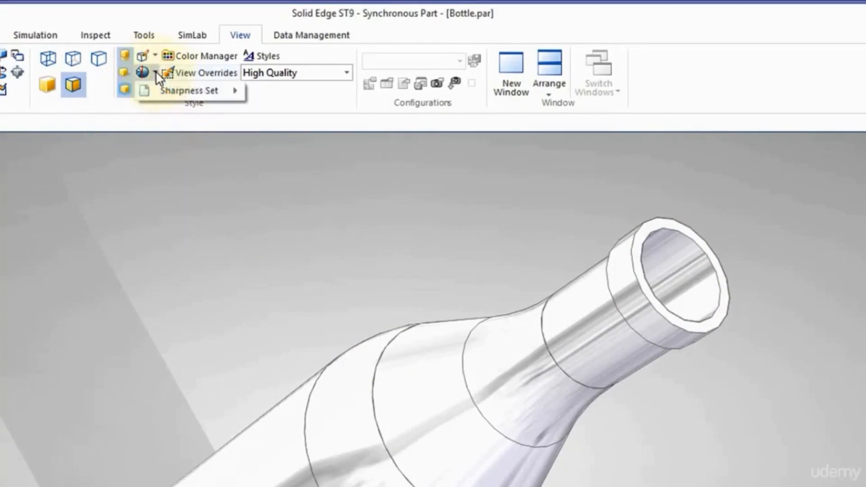
mouse_move(193, 93)
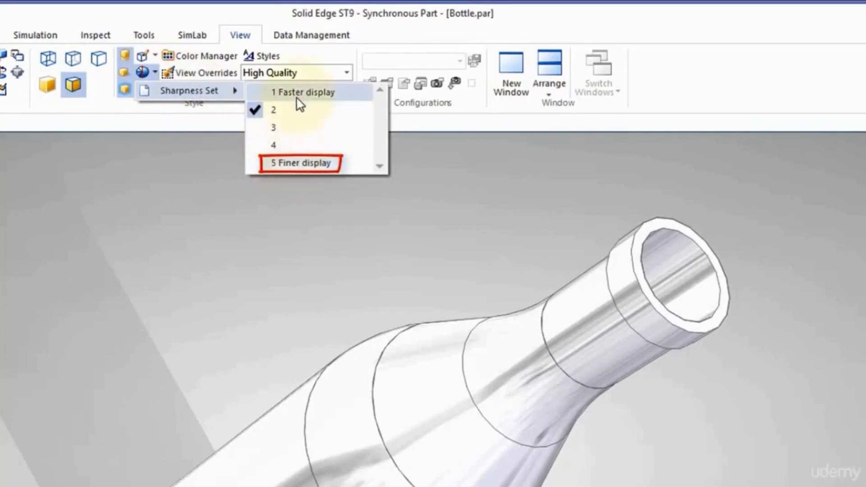
left_click(294, 163)
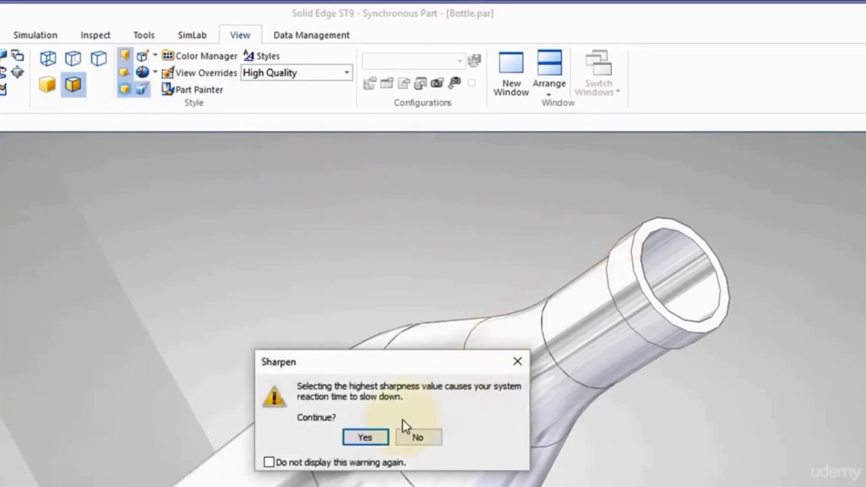
left_click(364, 436)
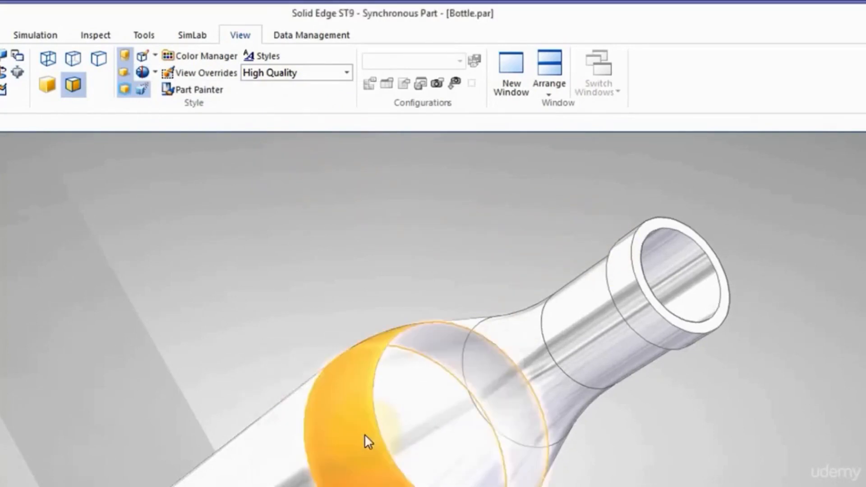